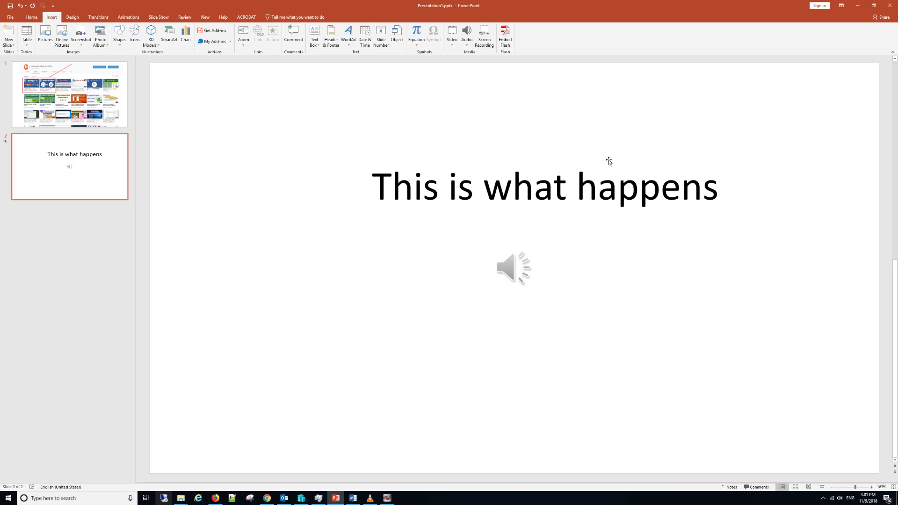
Step: Preview the current slide as a slideshow, then select the 'This is what happens' title text
left_click(826, 488)
left_click(372, 188)
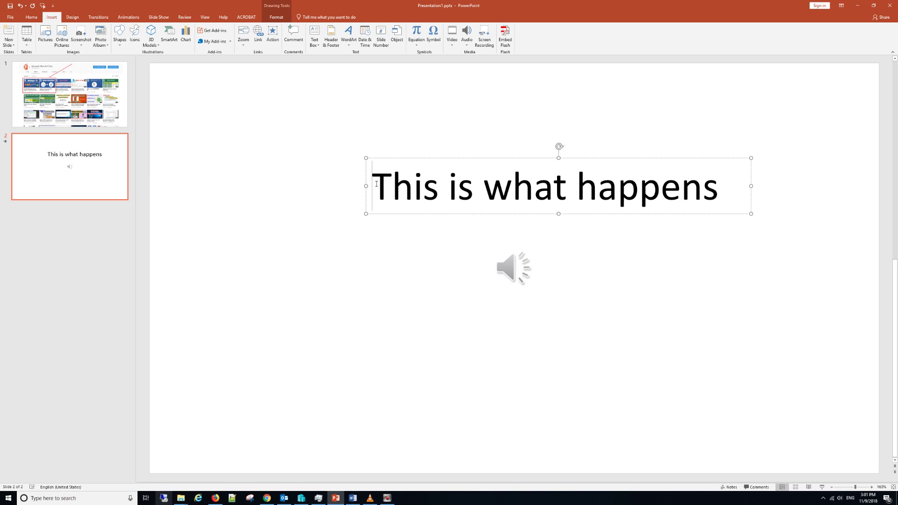
double_click(375, 184)
left_click(375, 184)
left_click_drag(726, 187, 421, 187)
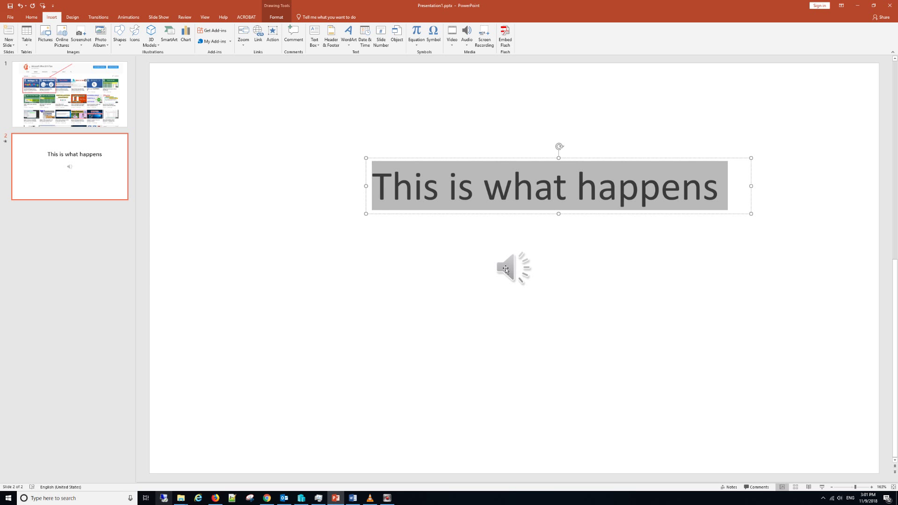
left_click(585, 288)
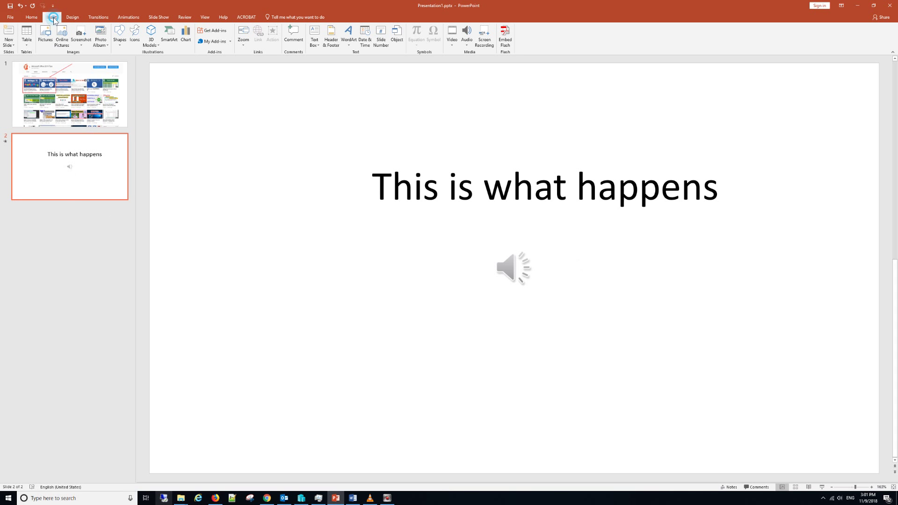
Step: Add a blank third slide and draw a large text box near its top
left_click(8, 47)
left_click(21, 135)
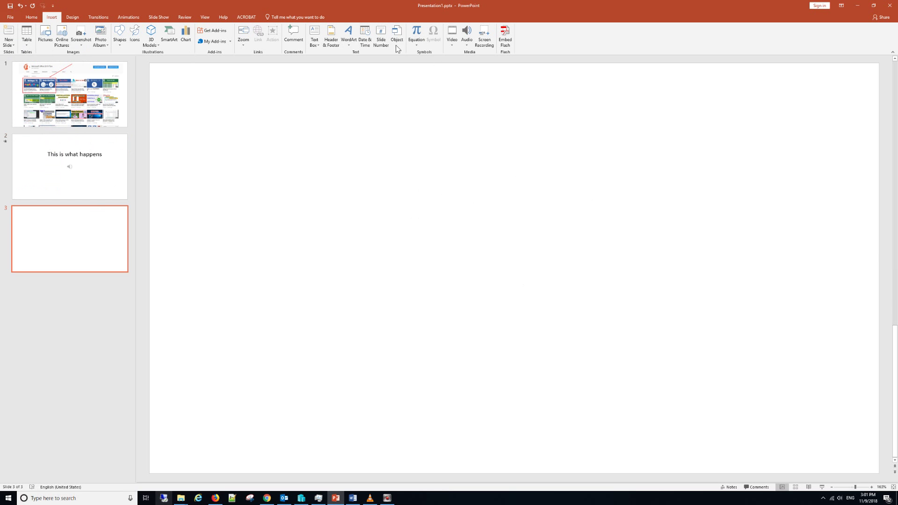
left_click(313, 37)
left_click_drag(296, 95, 761, 284)
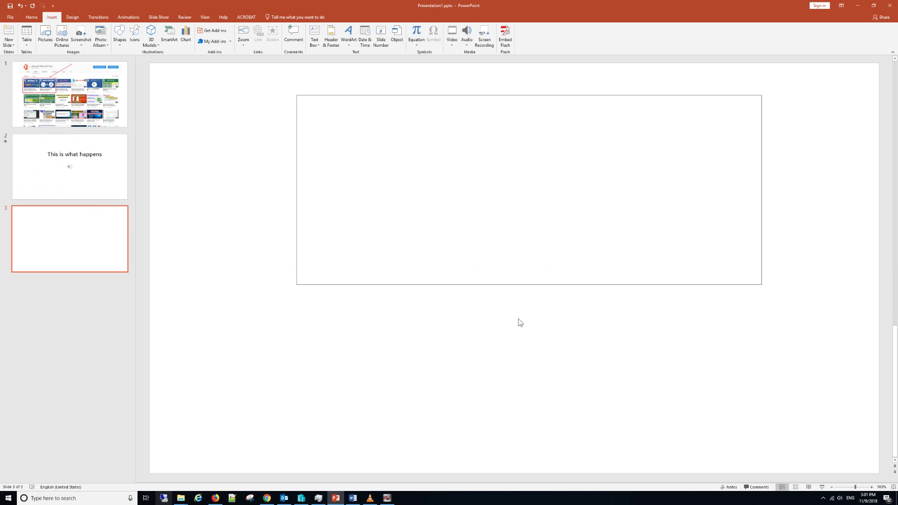
Step: Paste 'Please support me by subscribe my channel. Thank you.' from Word as plain text
left_click(353, 499)
right_click(256, 320)
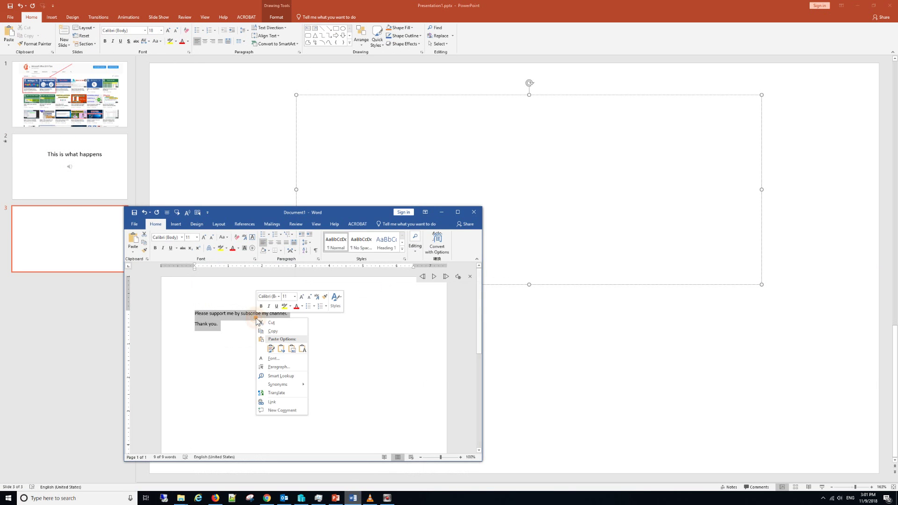
left_click(273, 331)
left_click(365, 157)
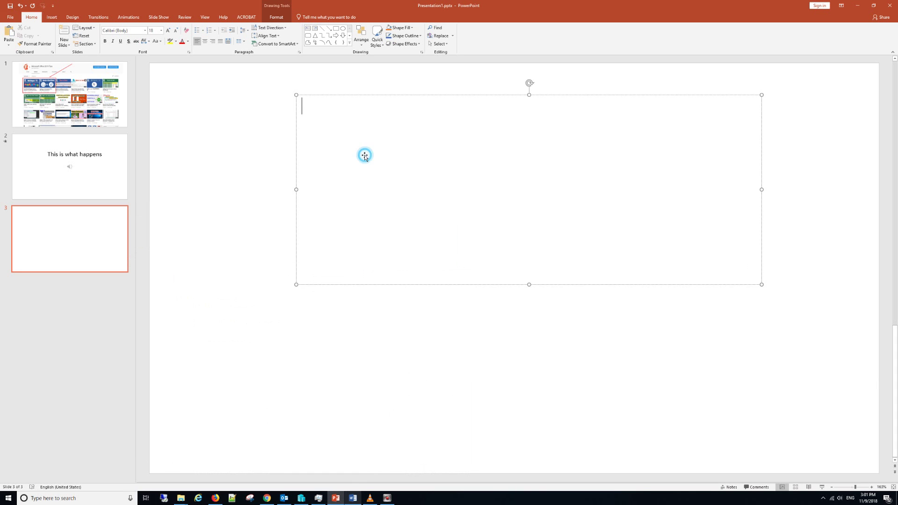
right_click(364, 156)
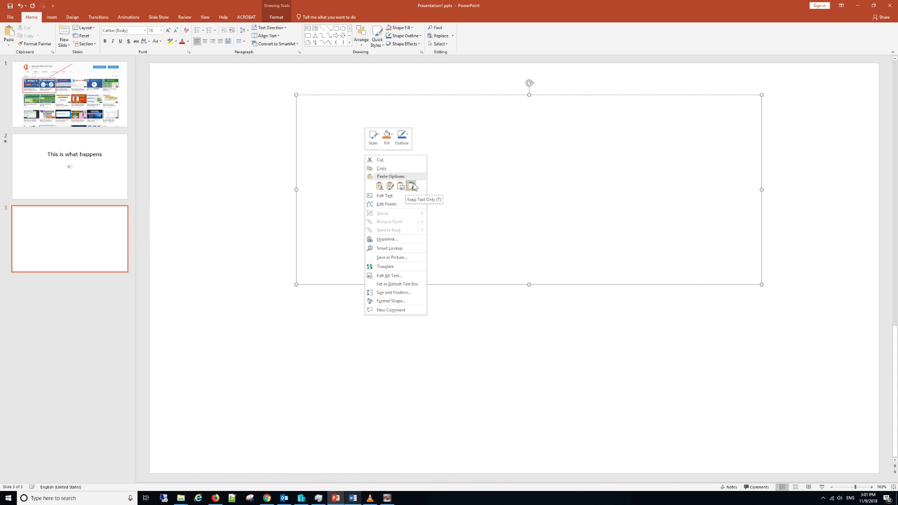
left_click(412, 186)
Step: Enlarge the pasted message text to 28 pt
left_click_drag(372, 125, 303, 107)
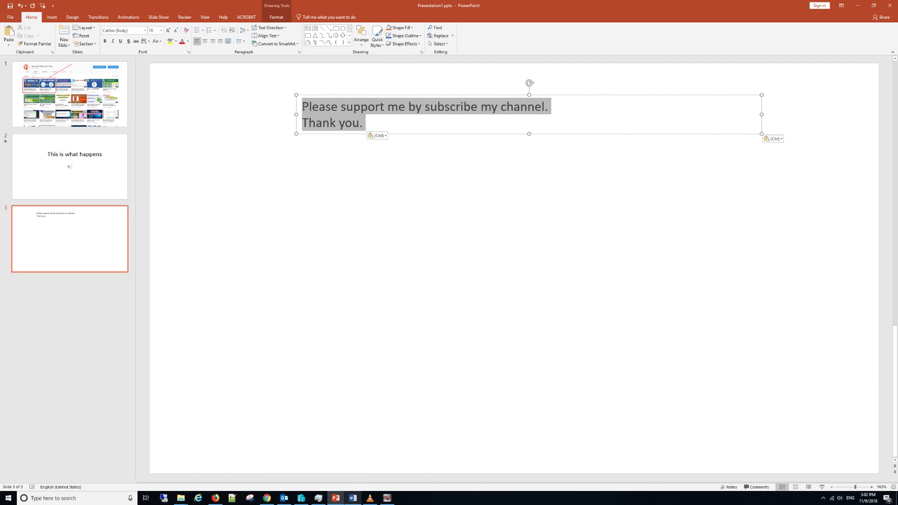
left_click(161, 30)
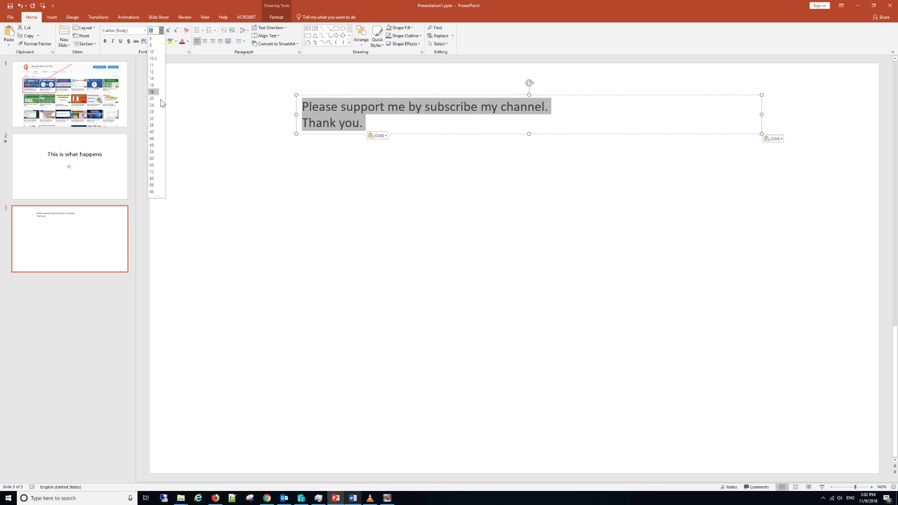
left_click(152, 111)
left_click(291, 156)
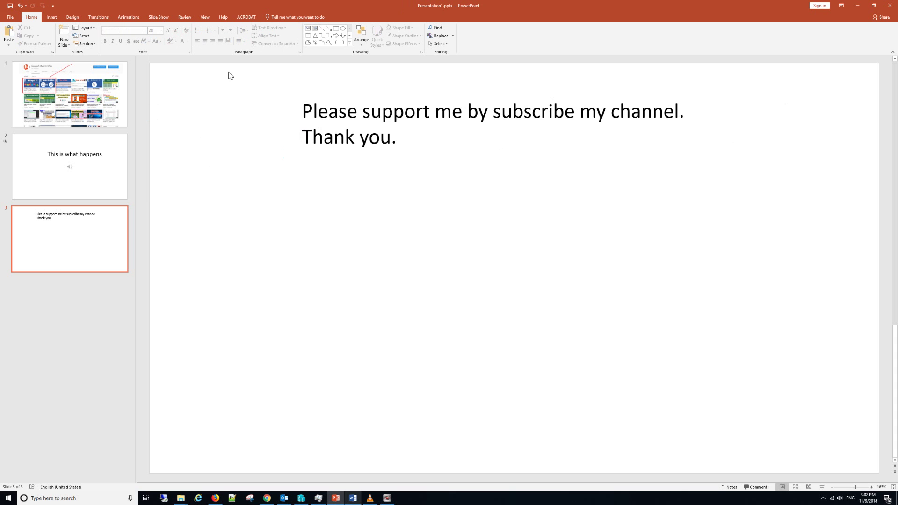
left_click(52, 18)
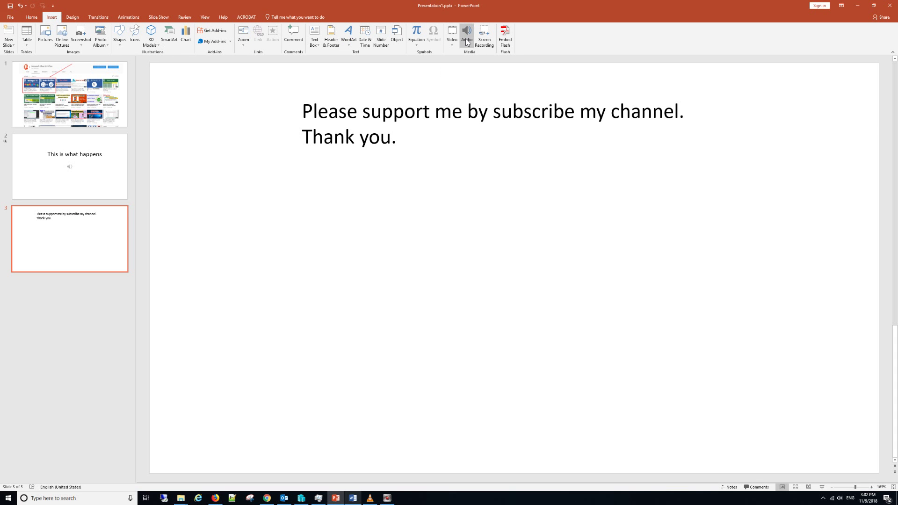
Step: Record a spoken audio clip onto slide 3 while reading the message from Word
left_click(466, 40)
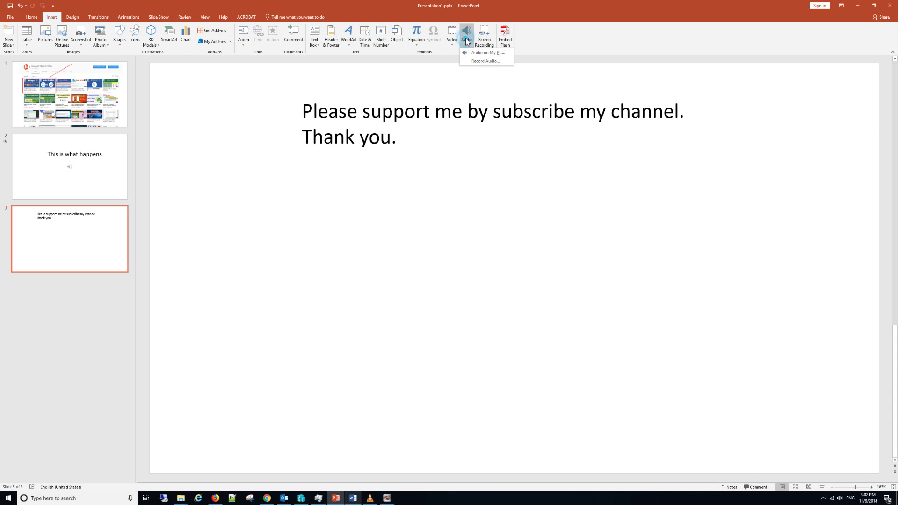
left_click(481, 61)
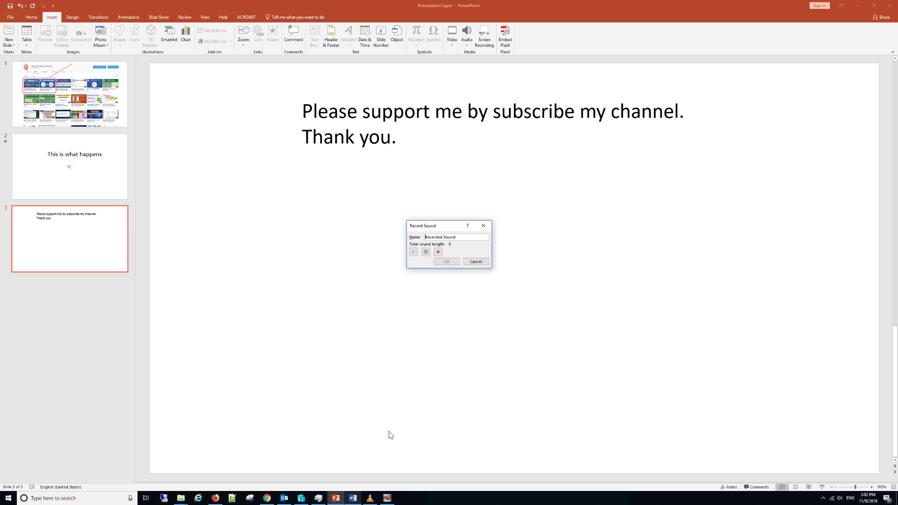
left_click(352, 498)
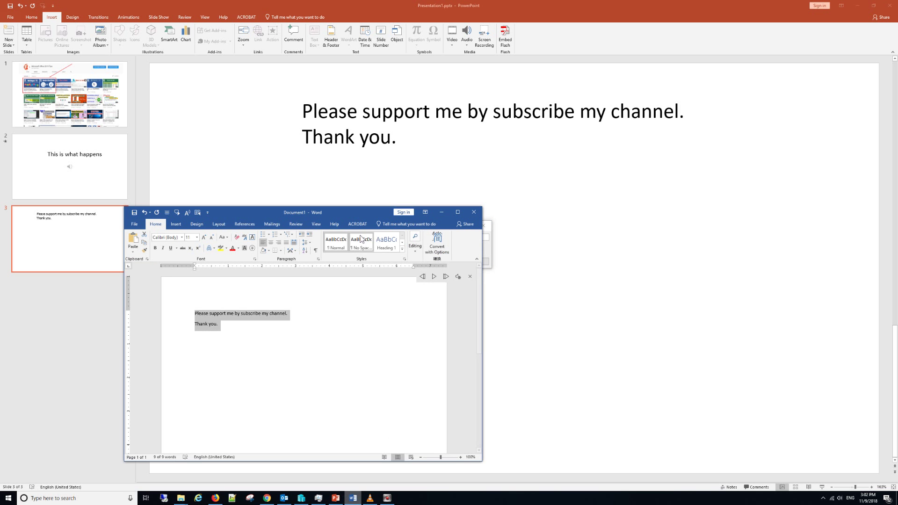
left_click_drag(350, 215, 725, 151)
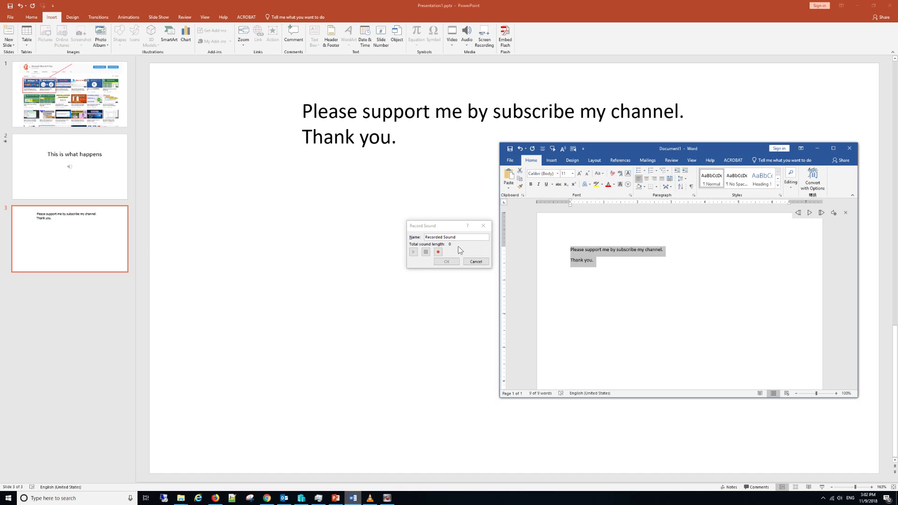
left_click(438, 252)
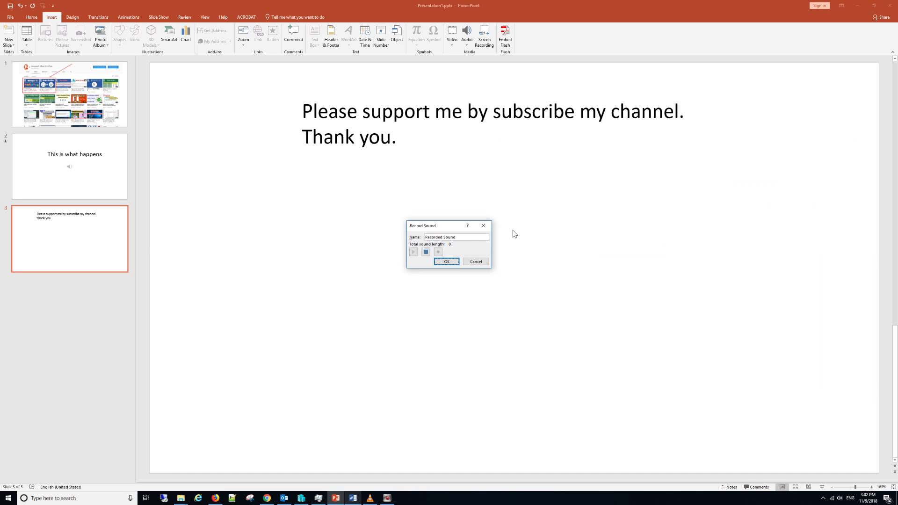
left_click(353, 498)
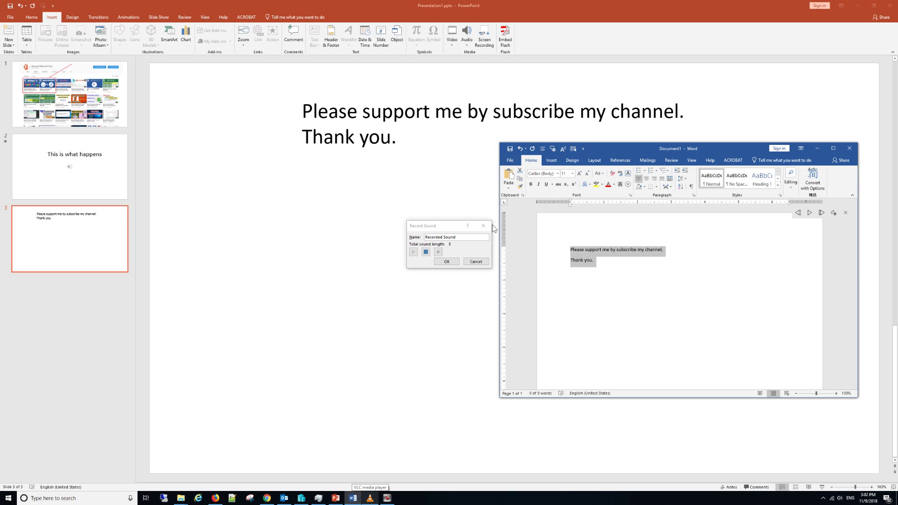
left_click(451, 262)
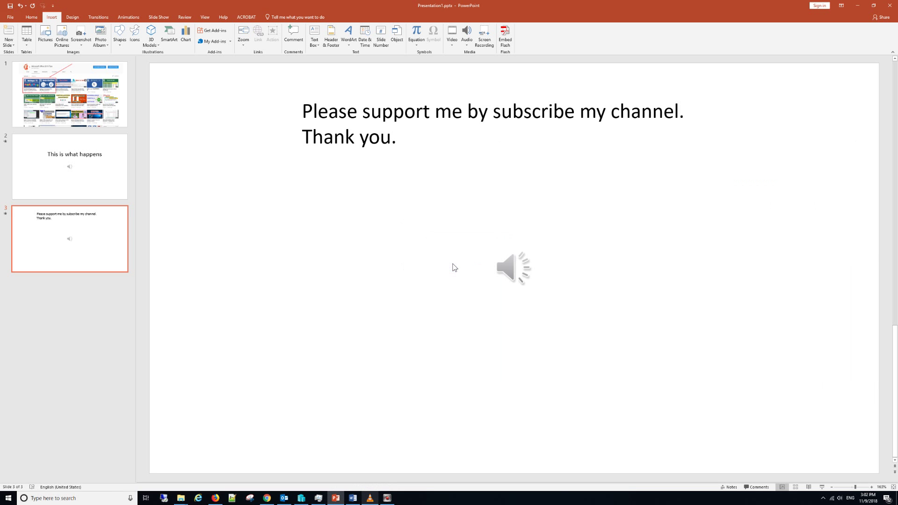
Step: Play back the recorded clip on slide 3 and bring up its Playback settings
left_click(501, 272)
left_click(465, 295)
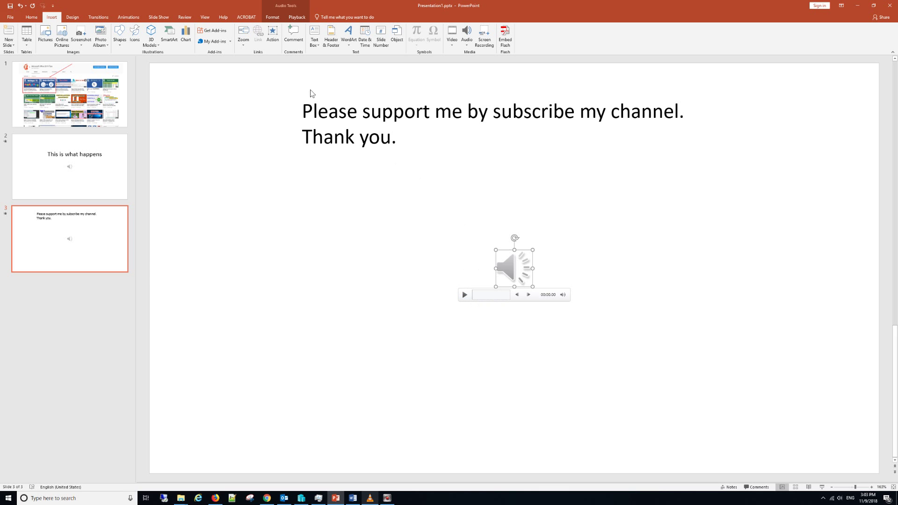
left_click(302, 17)
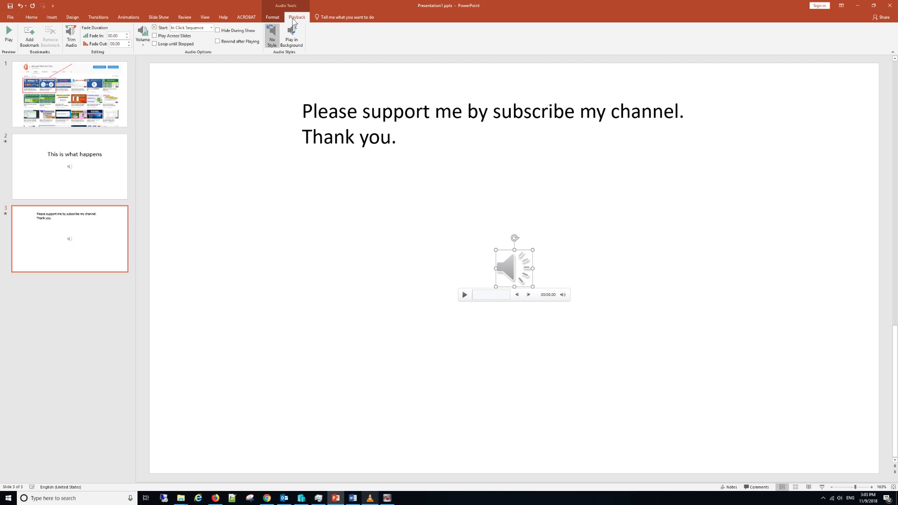
Step: Trim the clip's start to about 00:02.859, previewing after each cut
left_click(71, 35)
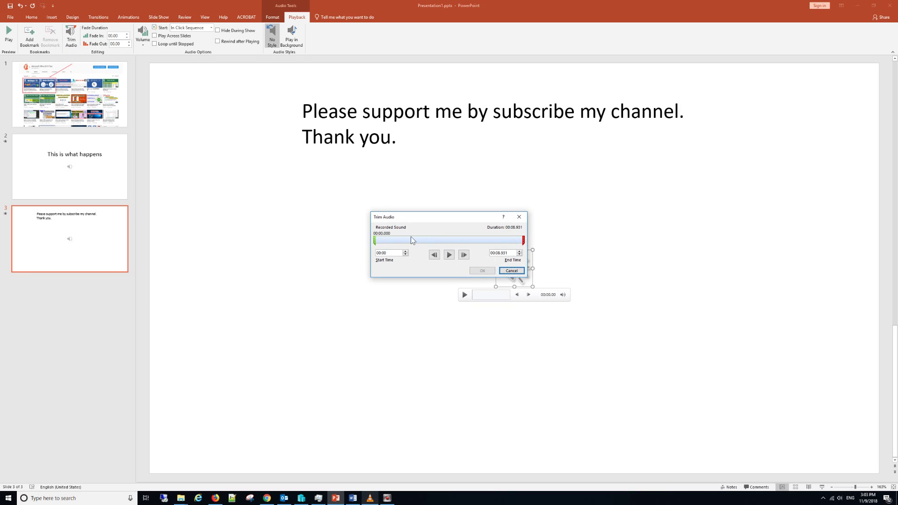
left_click(449, 254)
left_click_drag(374, 240, 432, 239)
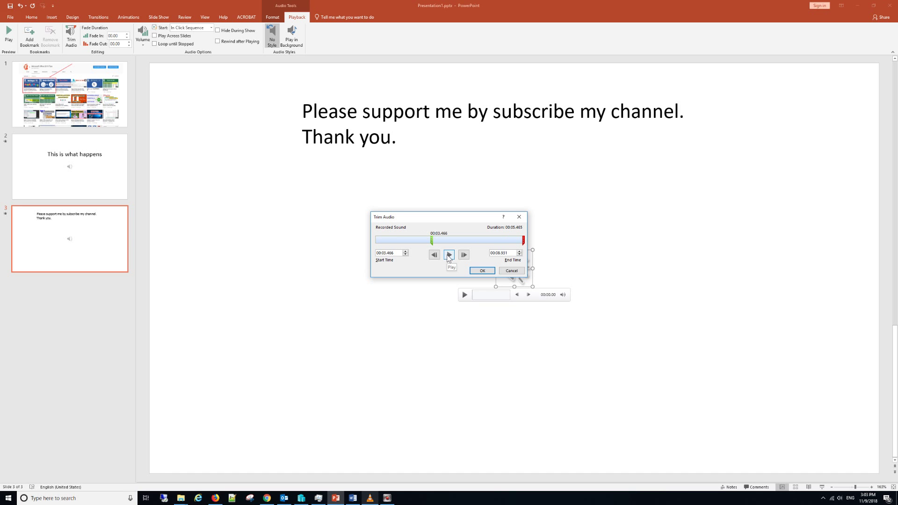
left_click(449, 255)
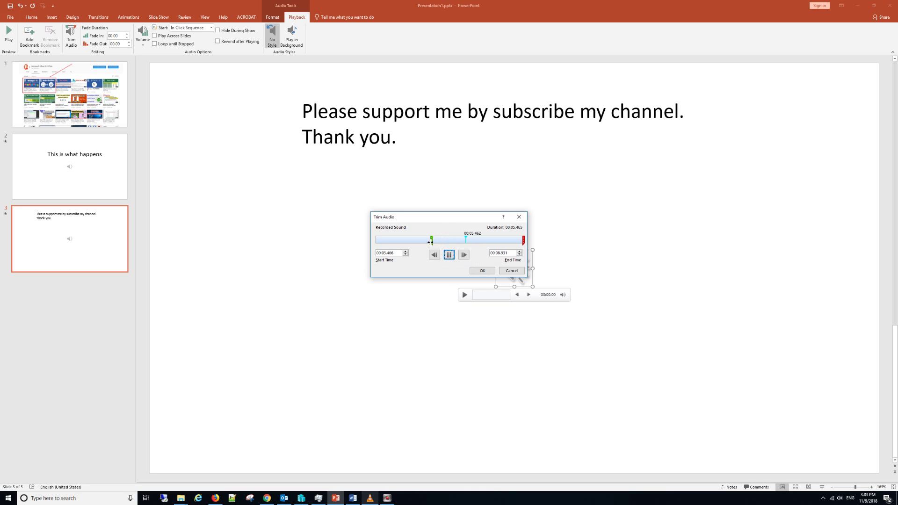
left_click_drag(432, 240, 423, 239)
left_click(449, 255)
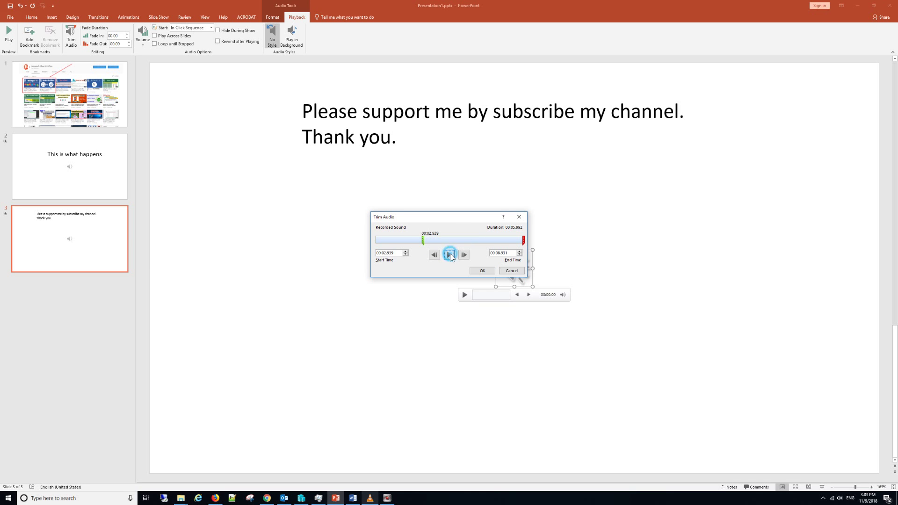
left_click_drag(423, 240, 422, 240)
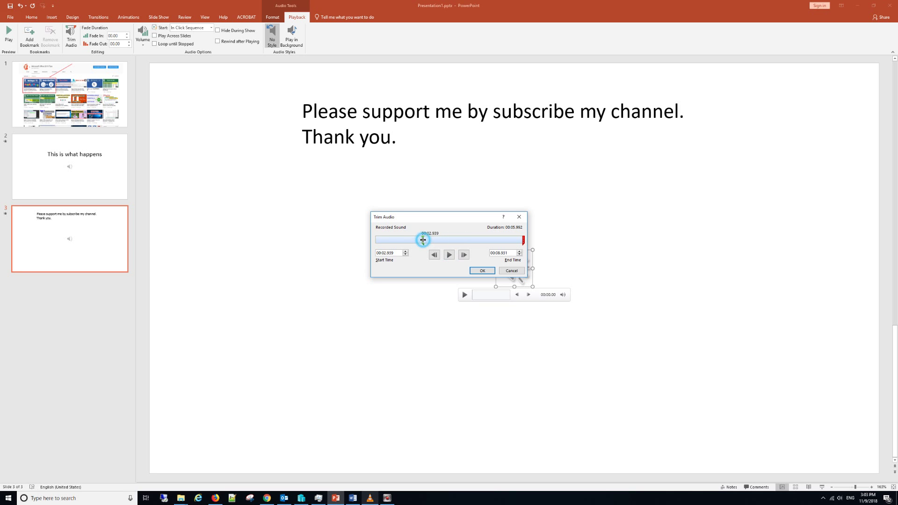
left_click(451, 257)
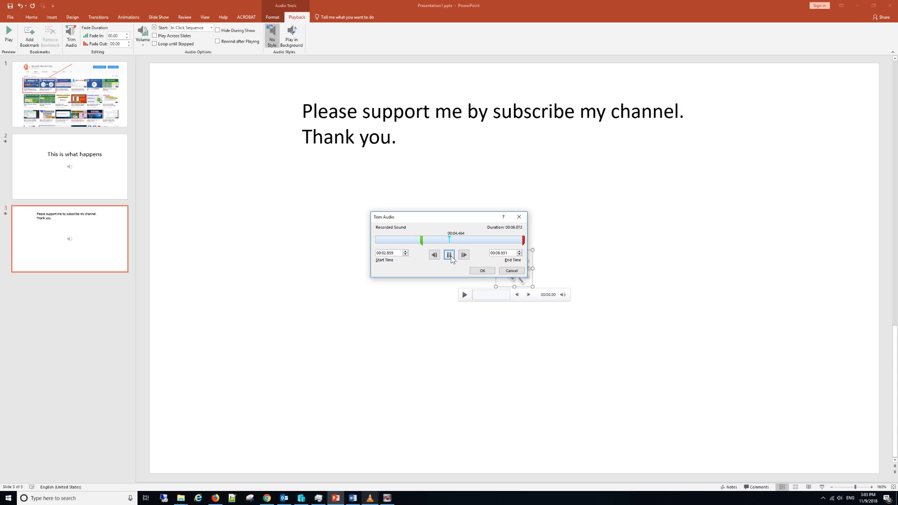
Step: Fine-tune the trim start to 00:02.804, replaying after each adjustment
left_click_drag(422, 240, 415, 239)
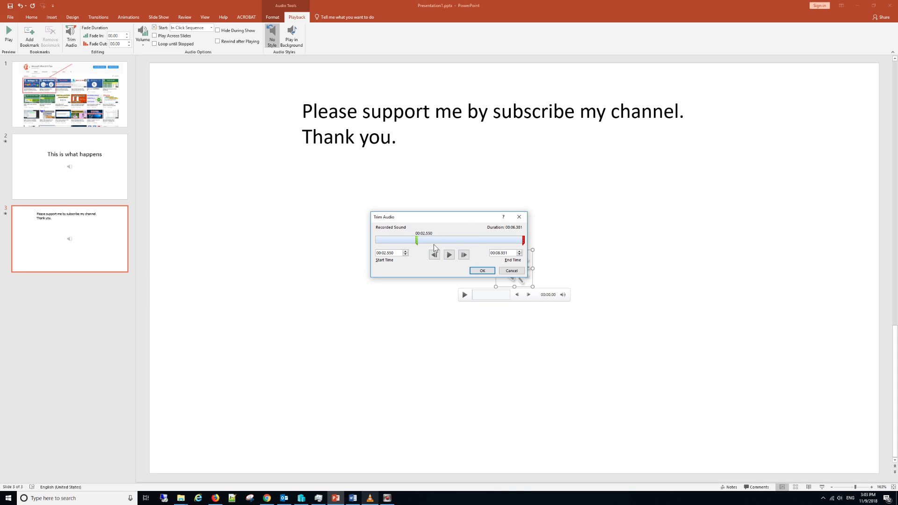
left_click(449, 255)
left_click_drag(416, 240, 419, 240)
left_click(448, 255)
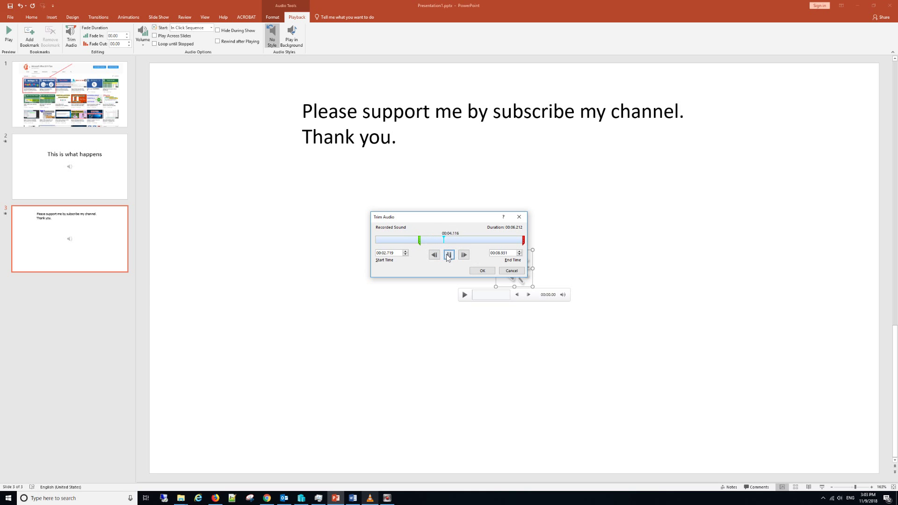
left_click_drag(419, 239, 421, 240)
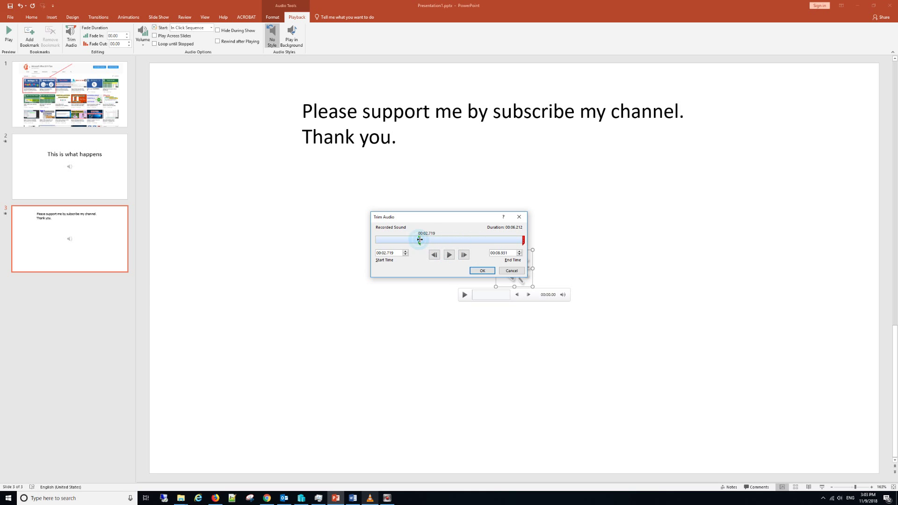
left_click(449, 254)
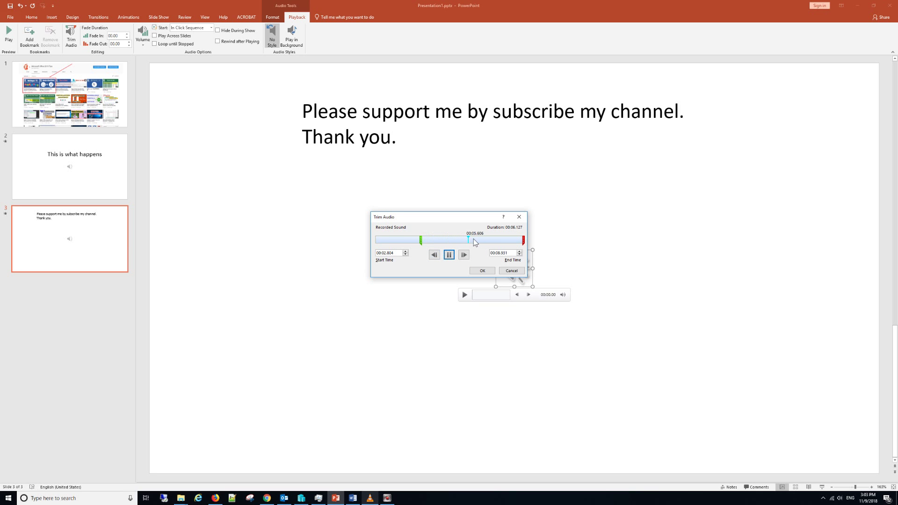
Step: Trim the clip's end to 00:07.283, preview it, and apply the trim
left_click_drag(523, 239, 495, 240)
left_click(448, 255)
left_click(481, 271)
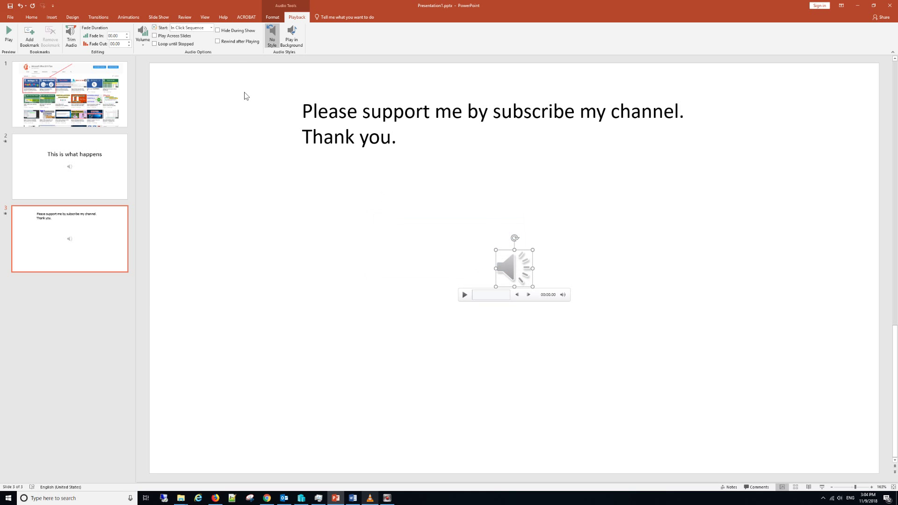
Step: Hide the audio during the show, start it automatically, and preview slide 3
left_click(218, 31)
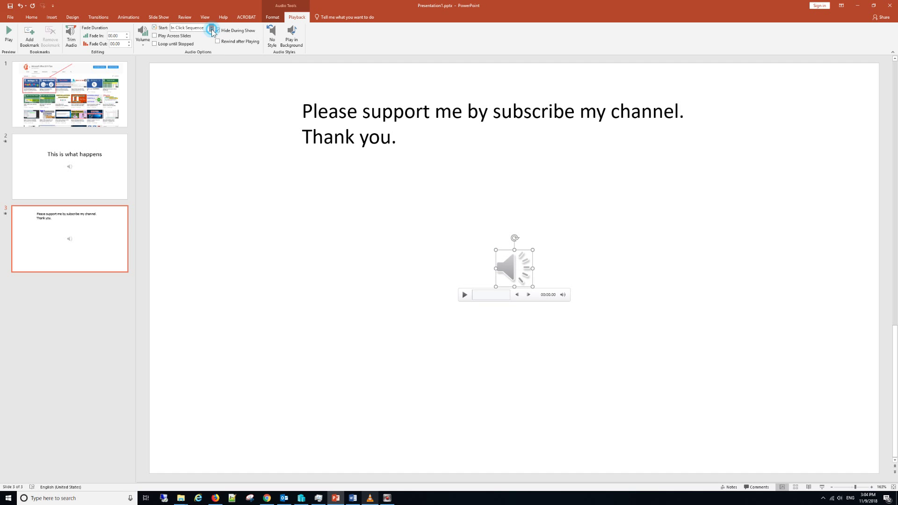
left_click(211, 28)
left_click(198, 42)
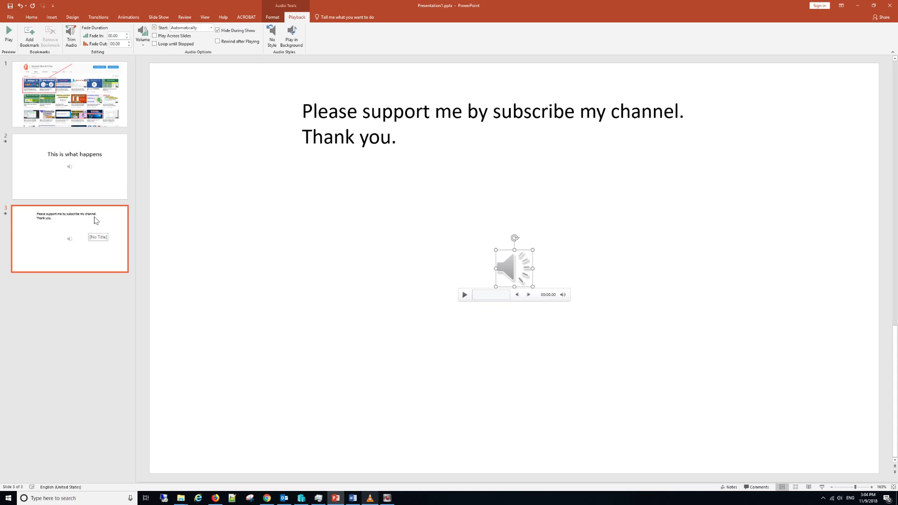
left_click(822, 488)
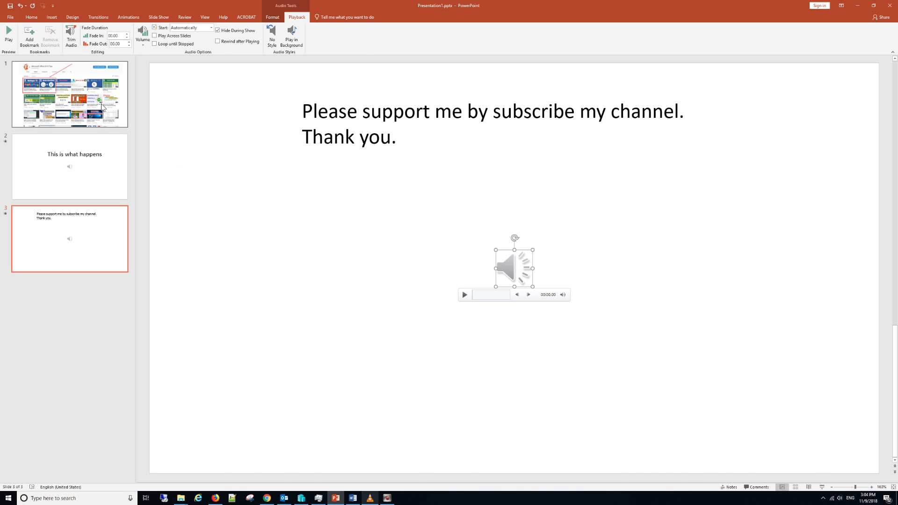
left_click(104, 107)
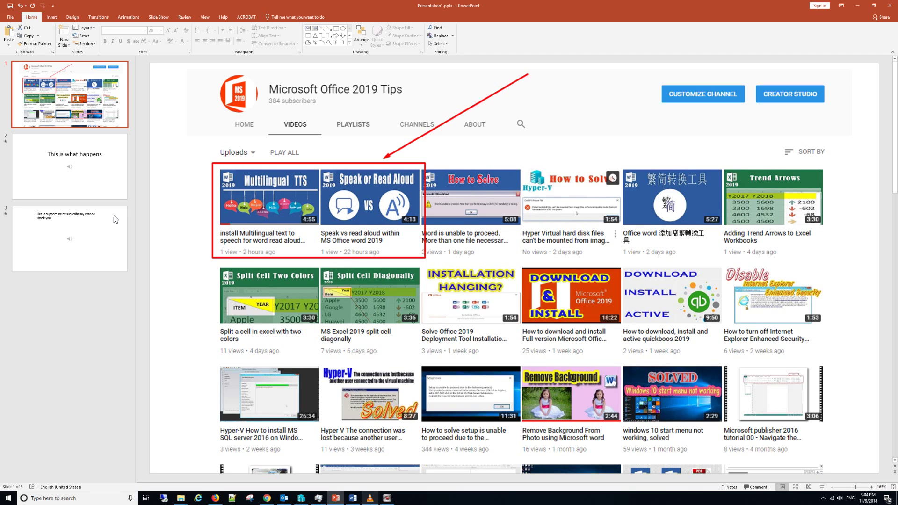
left_click(95, 232)
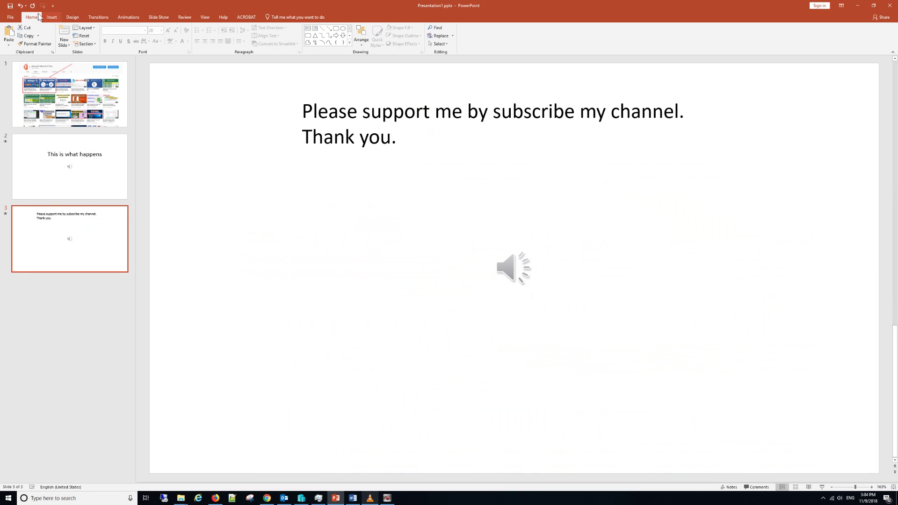
left_click(303, 113)
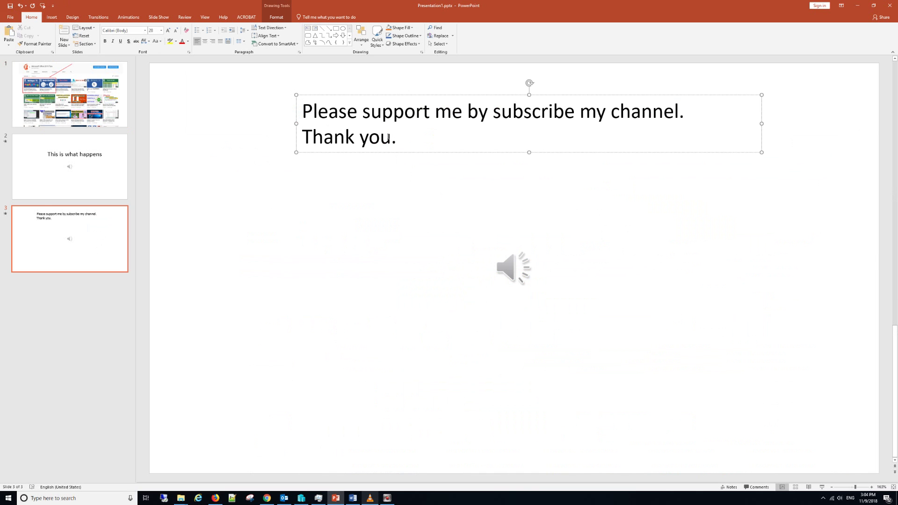
key("ctrl+a")
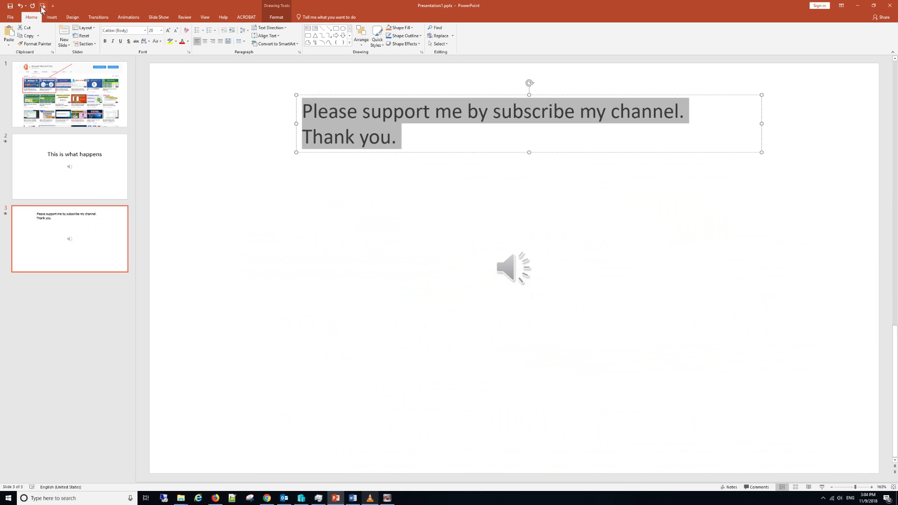